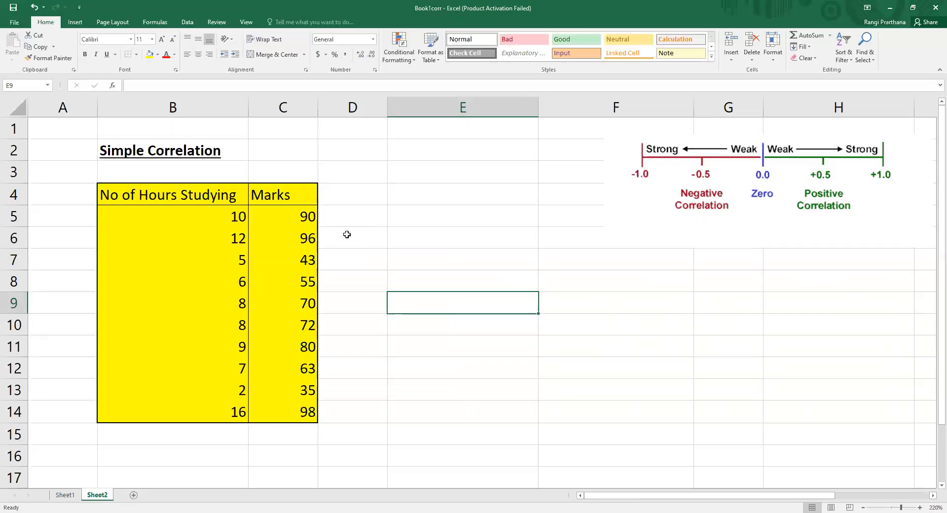
Step: Enter a CORREL formula in cell E6 correlating the study hours in B5:B14 with the marks in C5:C14
left_click(420, 234)
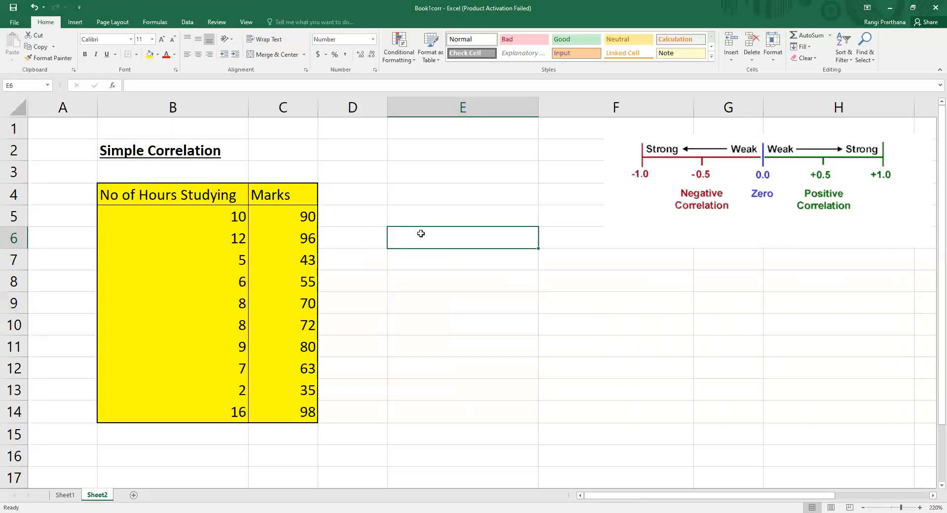
type("=")
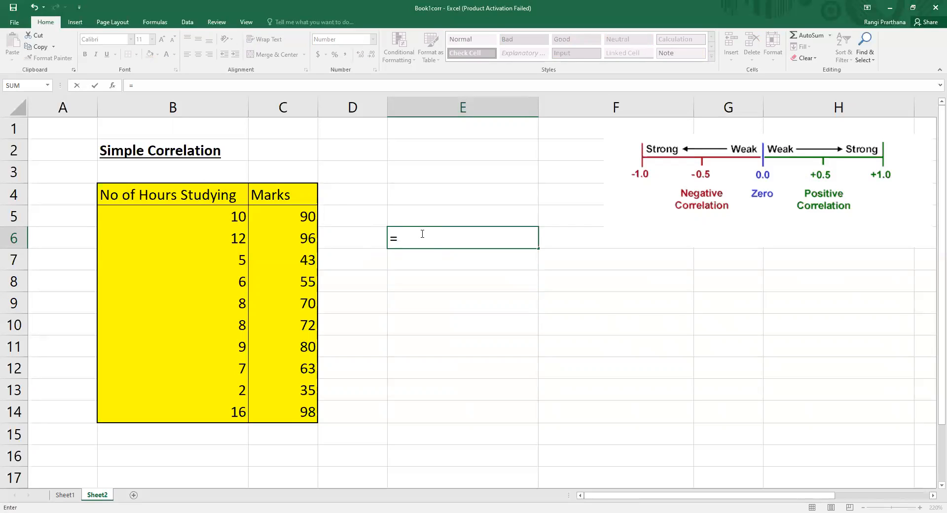
type("corr")
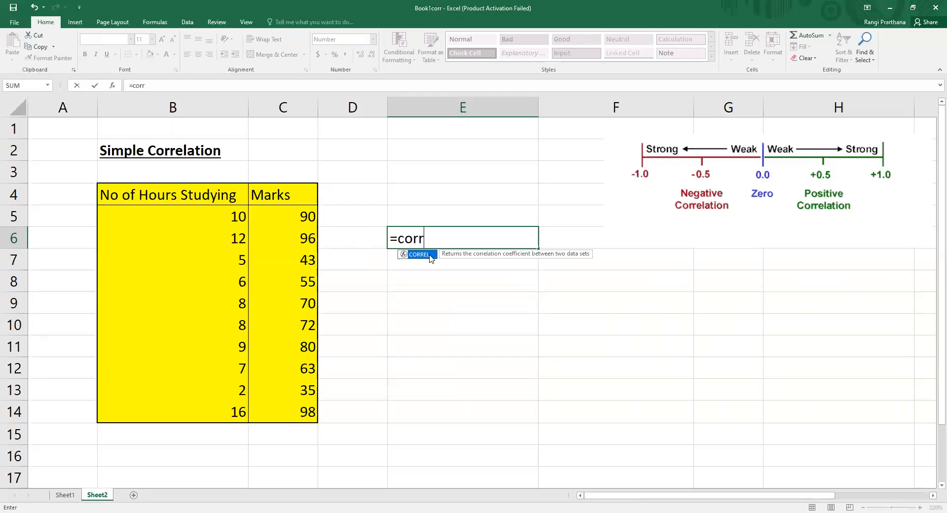
double_click(430, 256)
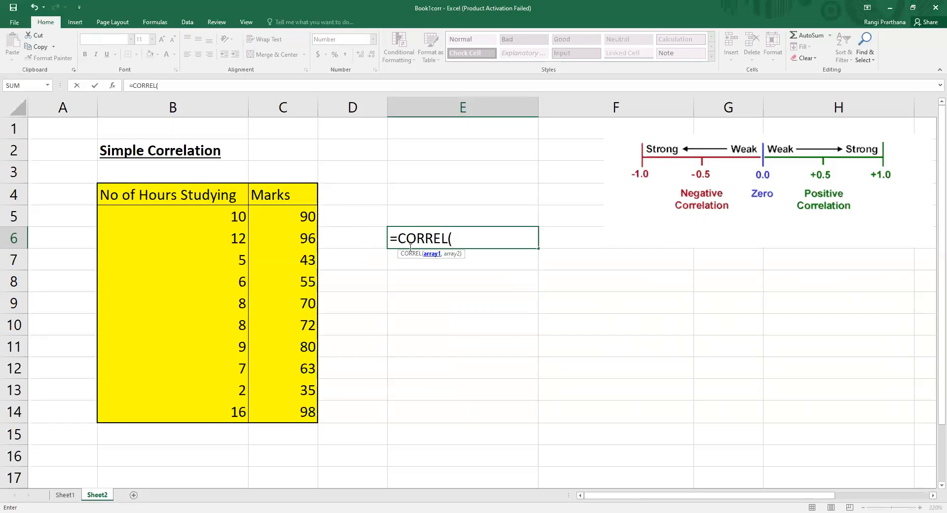
left_click(231, 224)
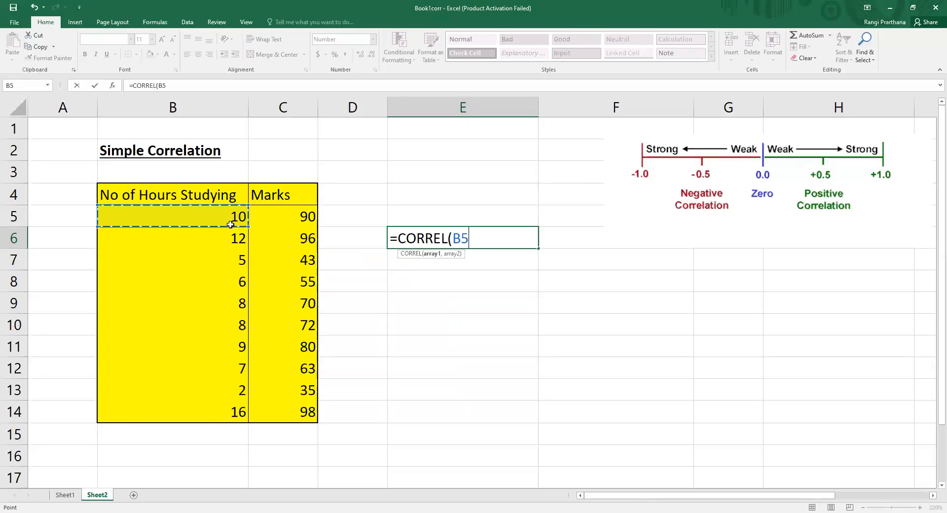
left_click_drag(231, 224, 232, 410)
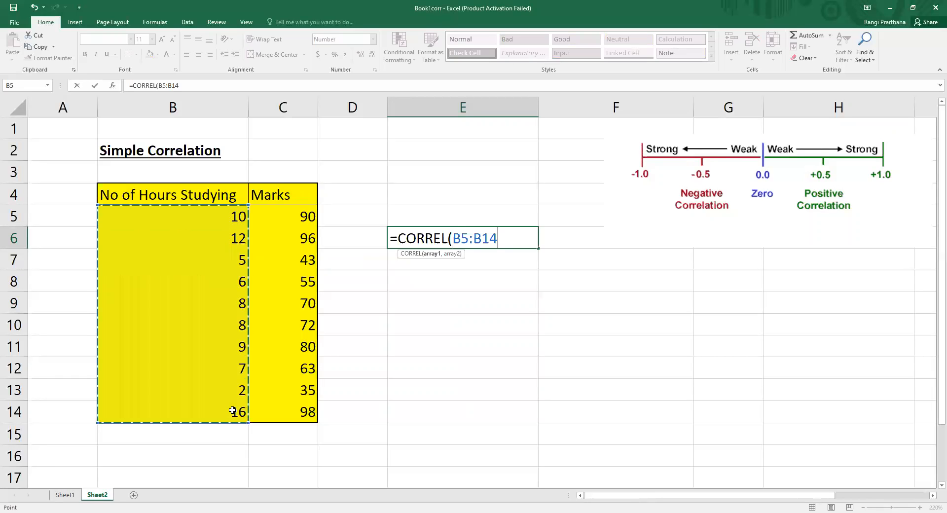
type(",")
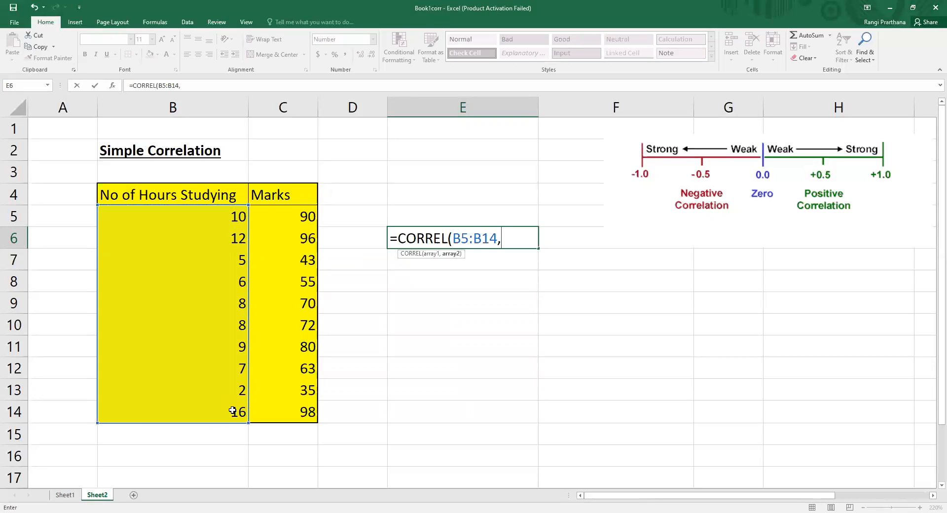
left_click(291, 222)
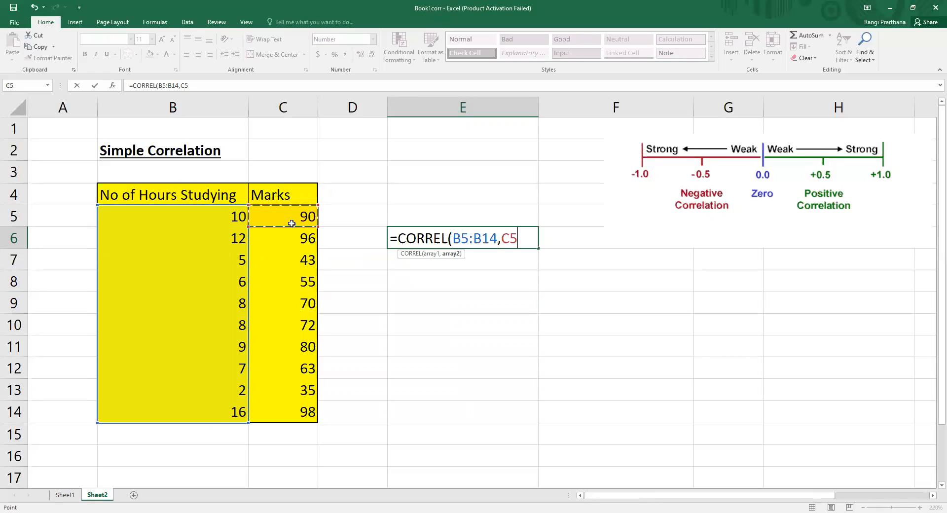
left_click_drag(292, 223, 303, 408)
type(")")
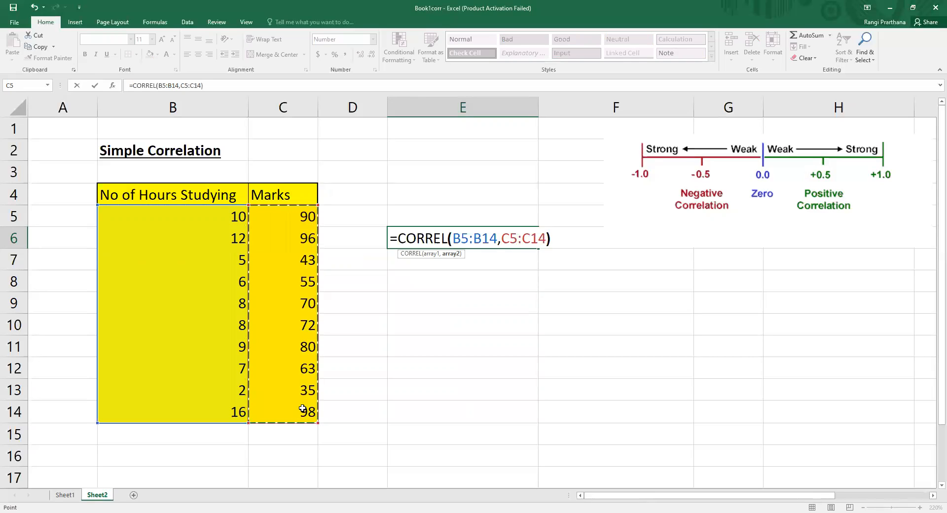
key("Return")
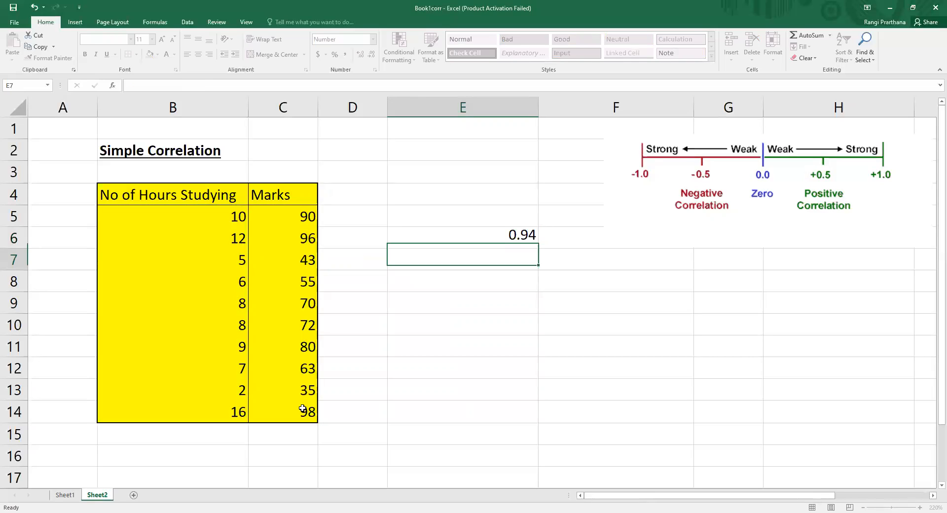
left_click(504, 241)
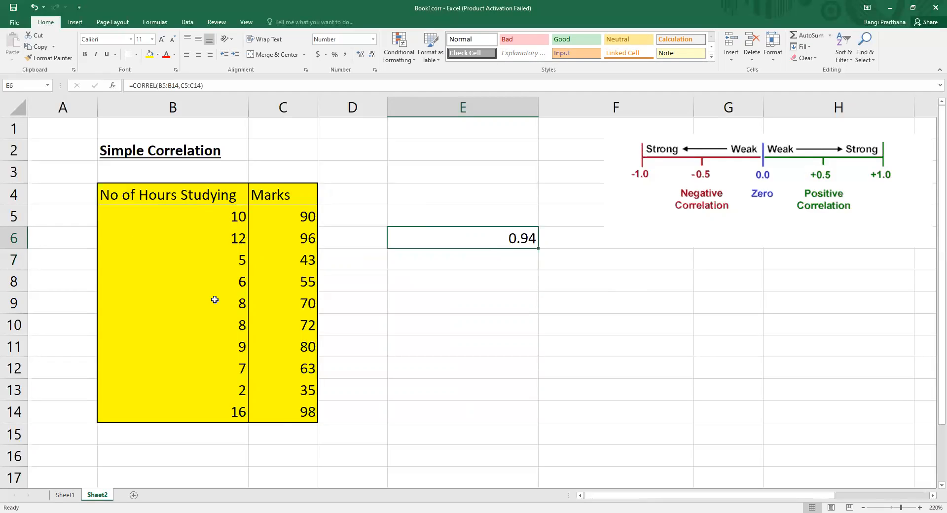
Step: Check in the Excel options that the Analysis ToolPak add-in is enabled, and accept the add-ins selection
left_click(410, 296)
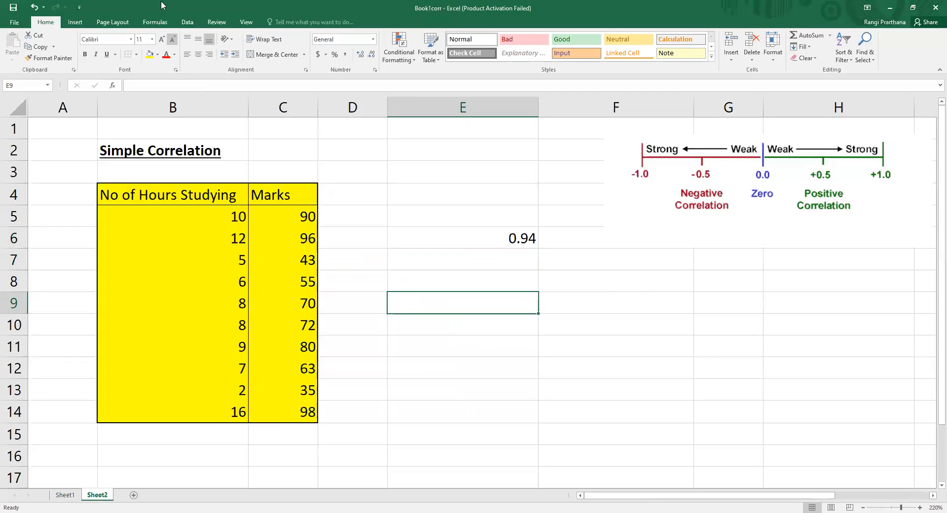
left_click(187, 22)
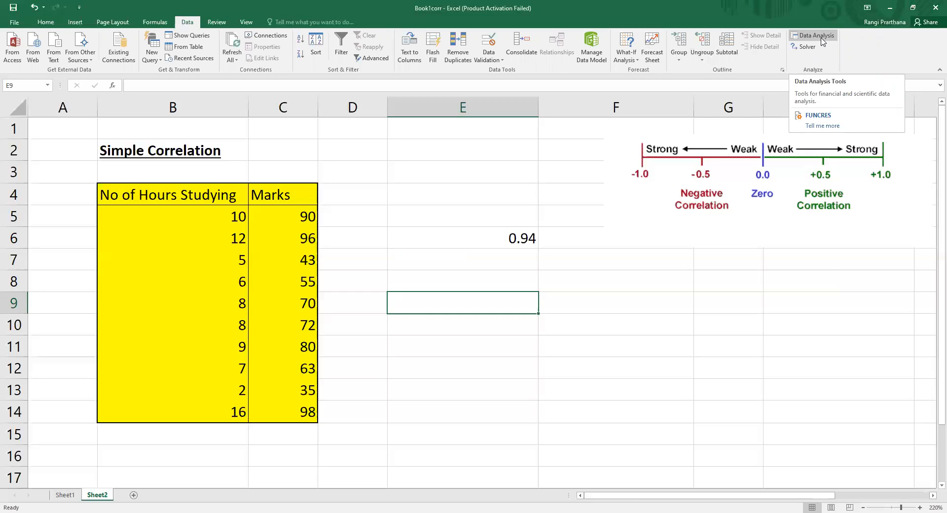
left_click(15, 22)
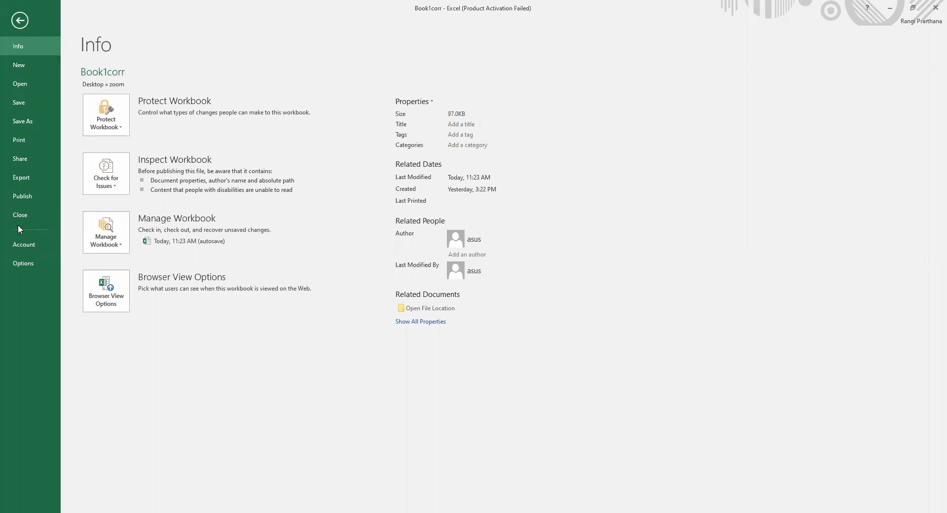
left_click(23, 262)
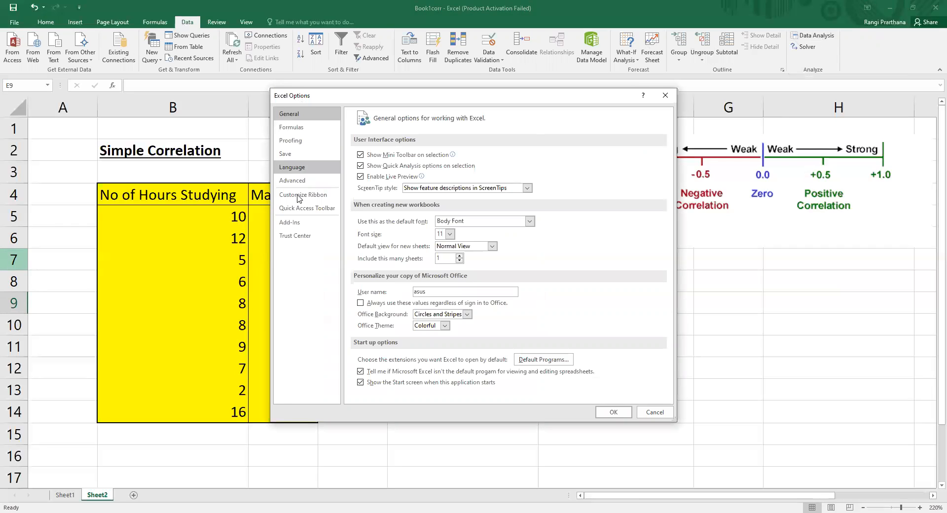
left_click(298, 223)
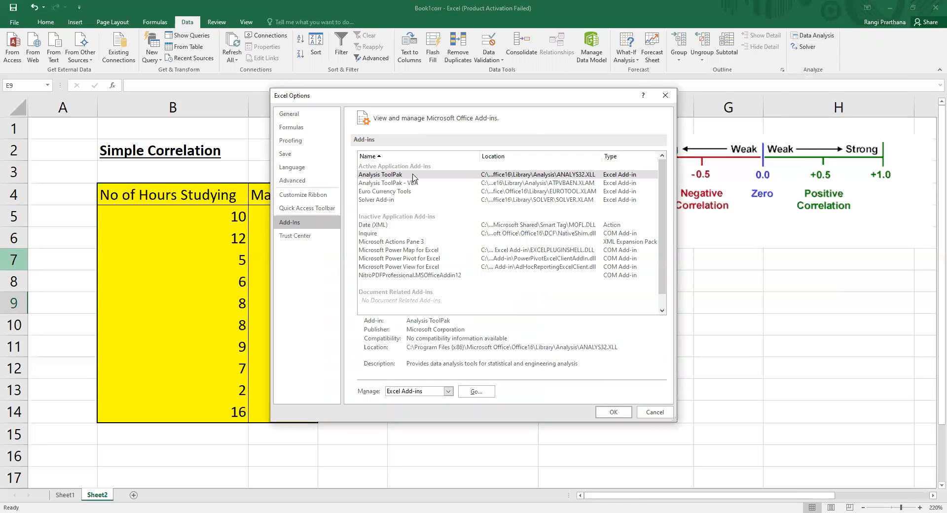
left_click(413, 176)
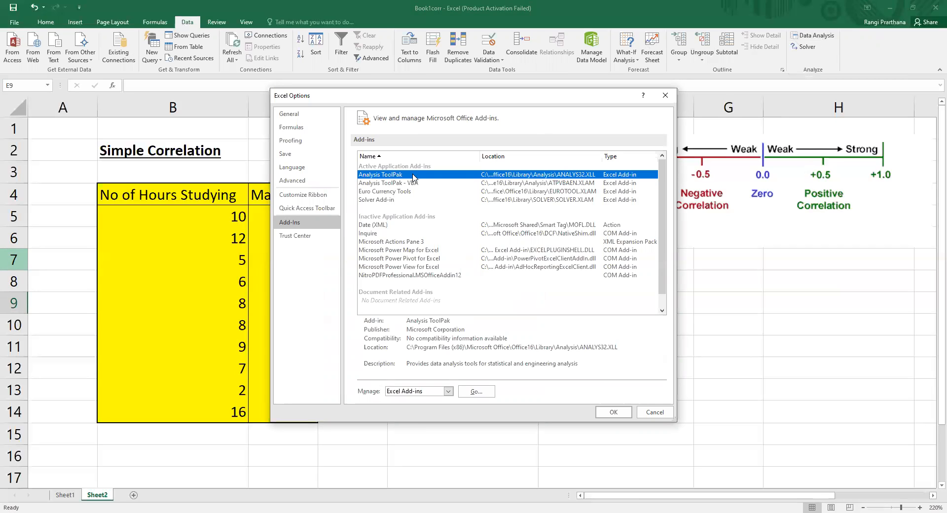
left_click(476, 391)
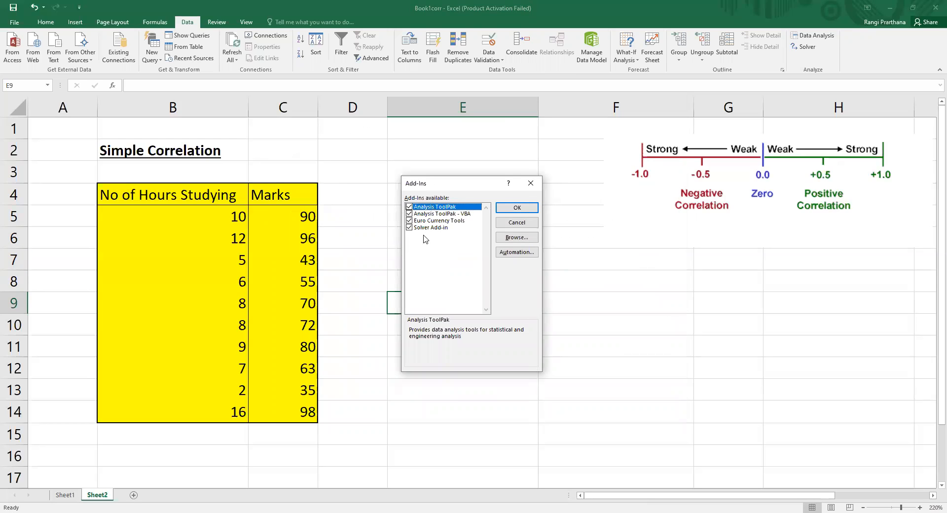
left_click(527, 207)
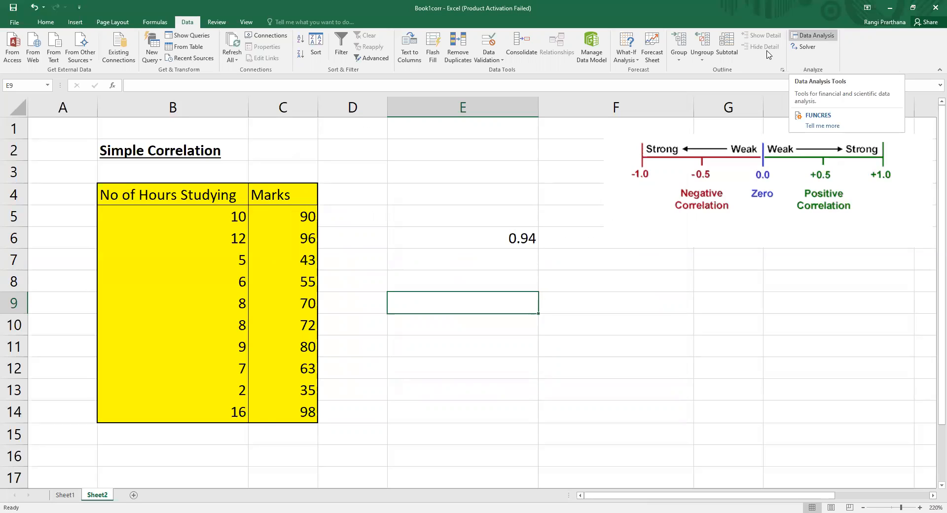
Step: Run the Correlation data analysis on B4:C14, grouped by columns with labels in the first row, with its output range at E11
left_click(803, 36)
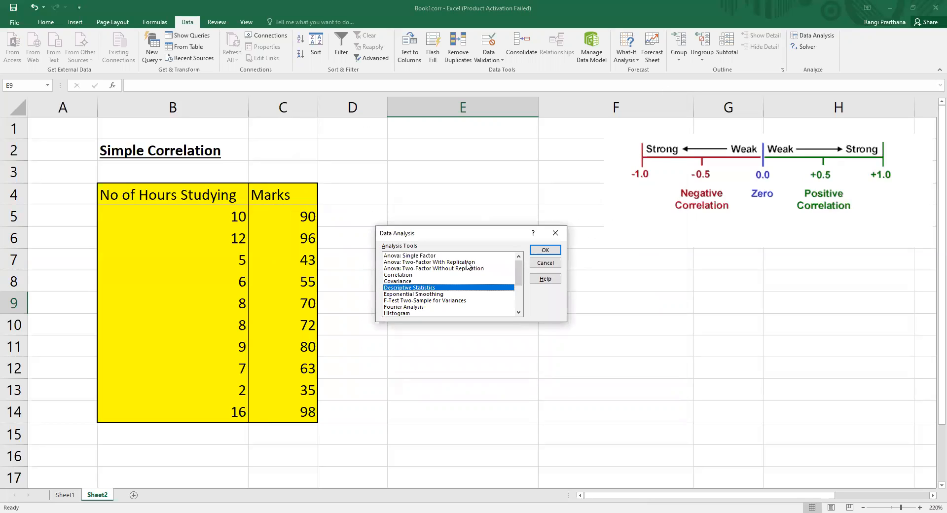
left_click(402, 275)
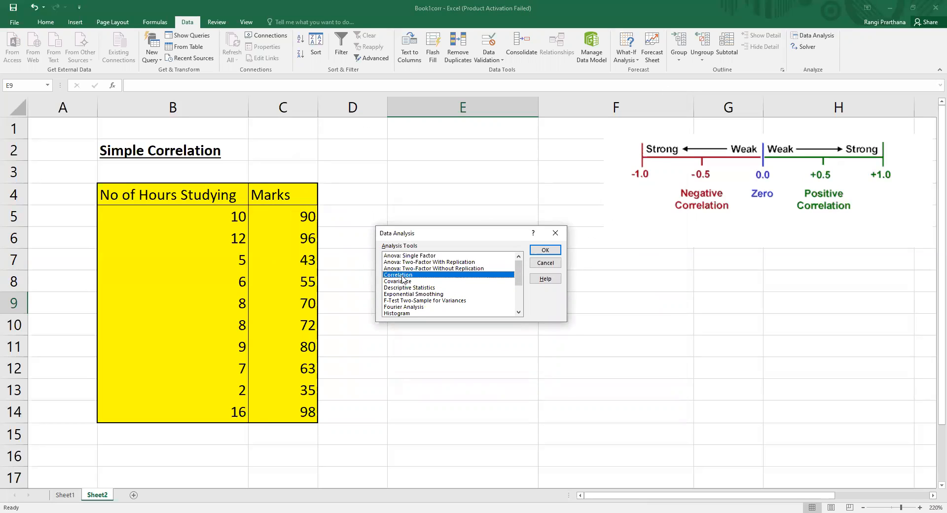
double_click(402, 275)
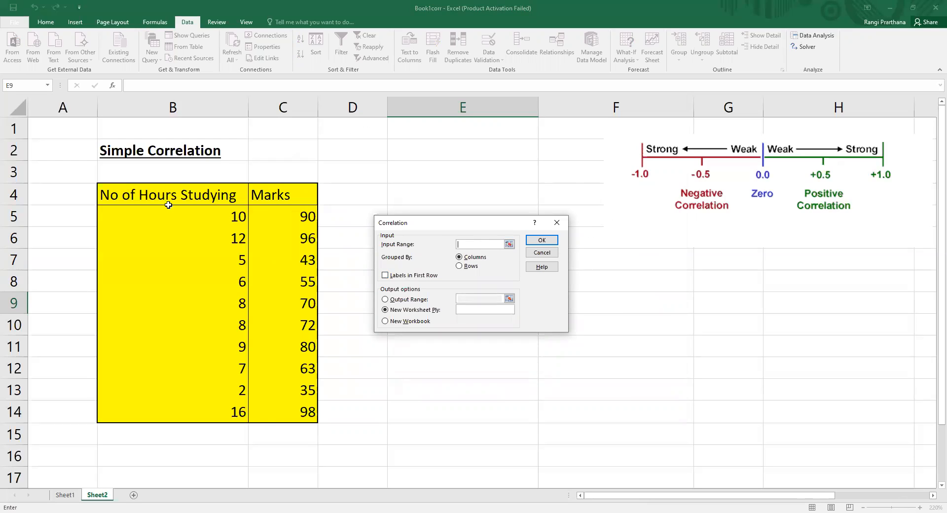
left_click_drag(168, 205, 275, 412)
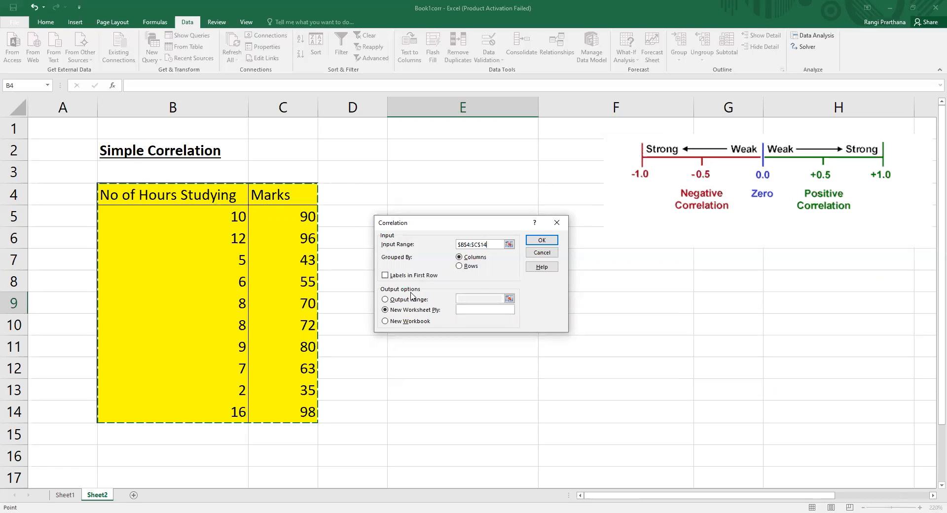
left_click(385, 275)
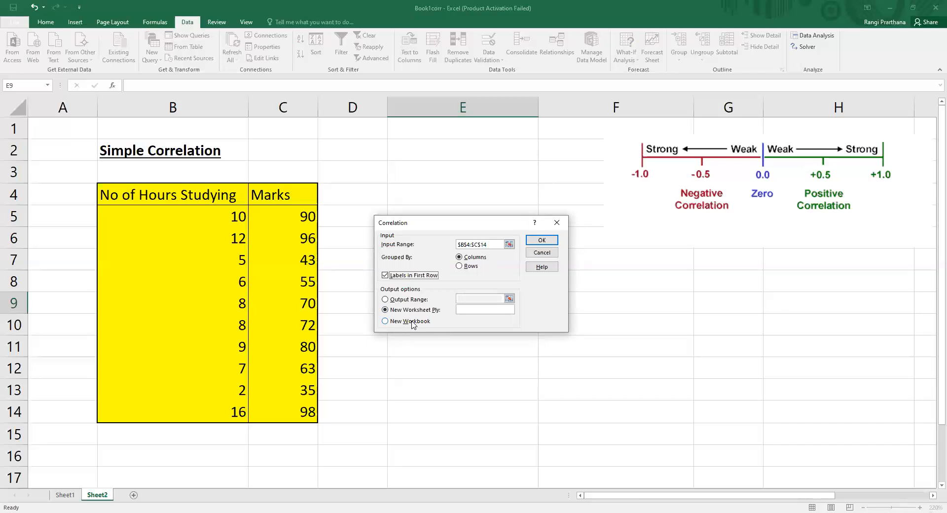
left_click(385, 299)
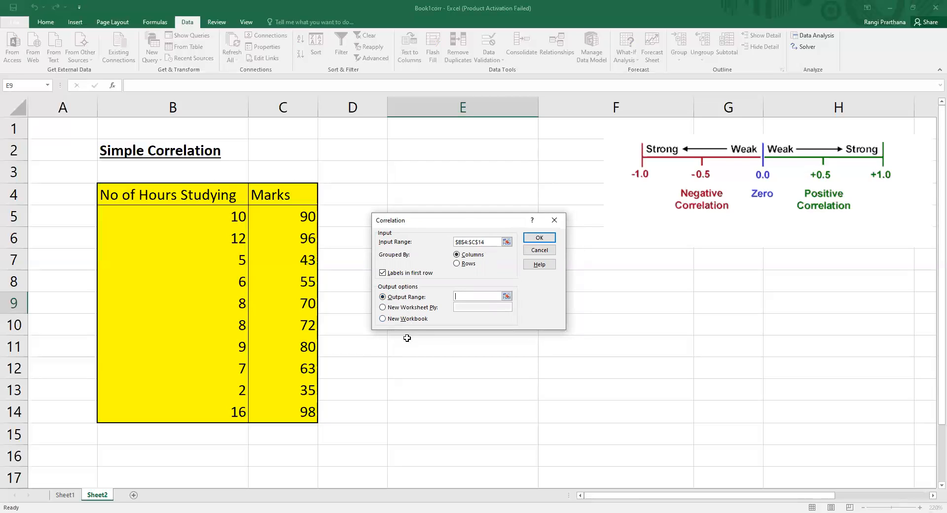
left_click(413, 352)
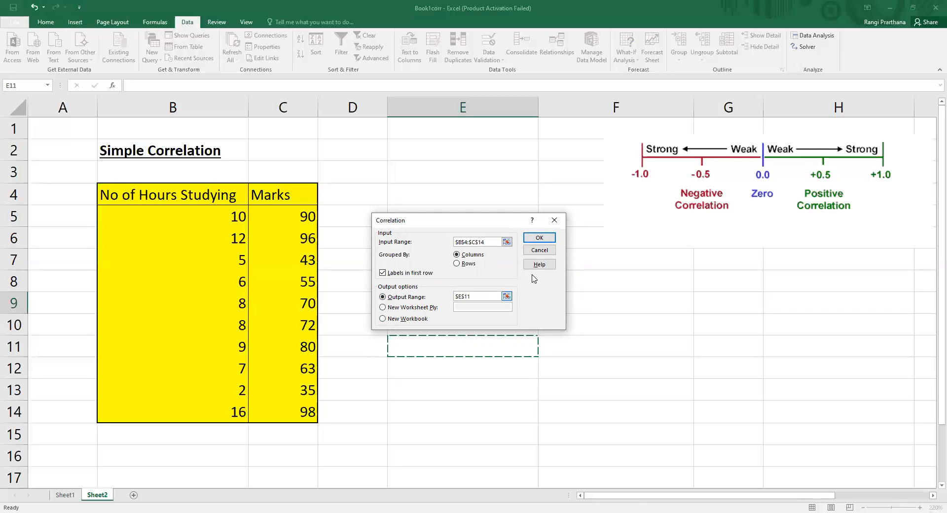
left_click(542, 238)
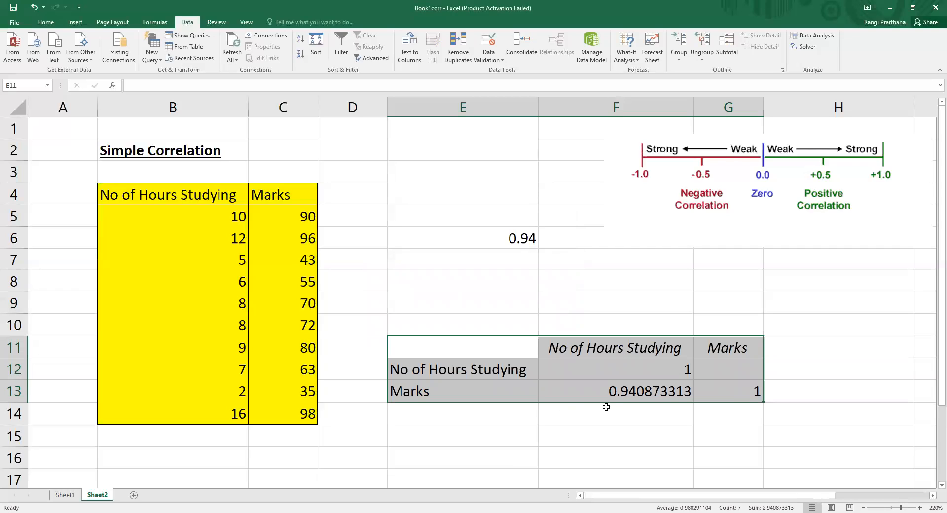
Step: Reduce the correlation coefficient in cell F13 to two decimal places
left_click(639, 389)
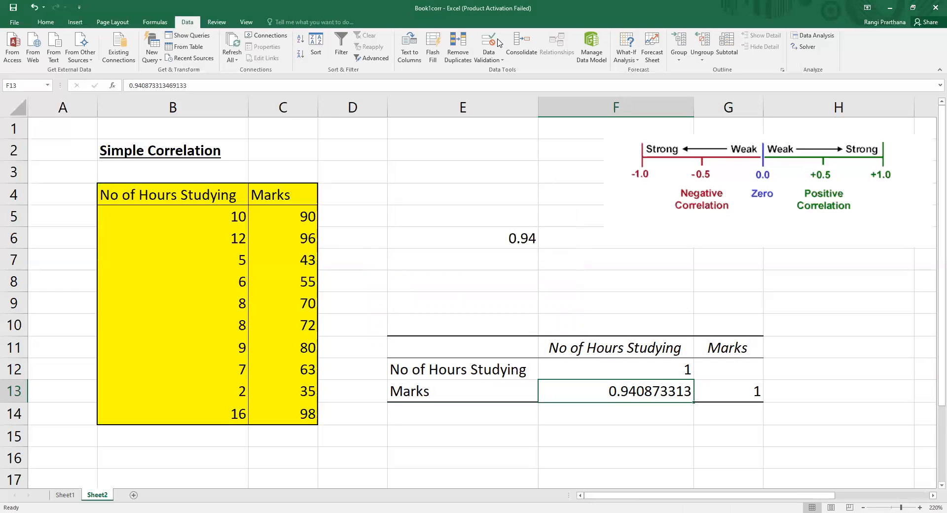
left_click(77, 22)
left_click(45, 22)
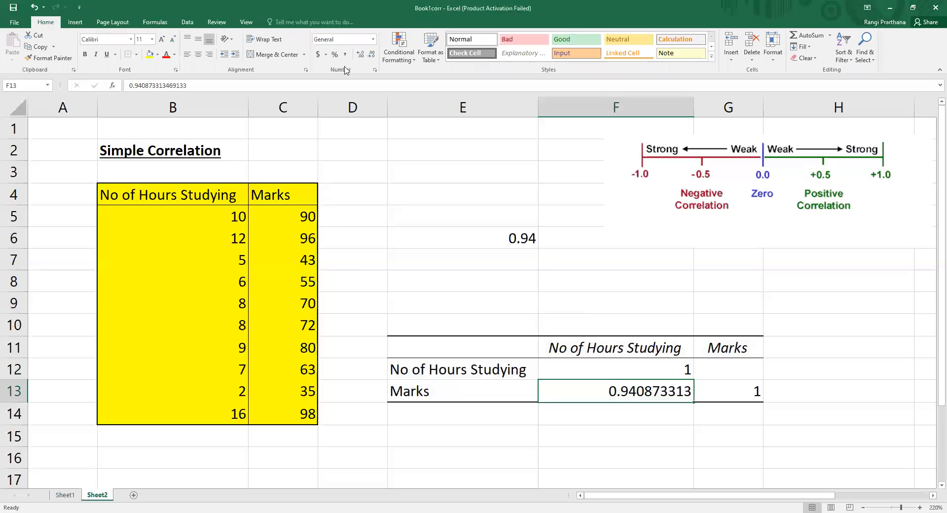
left_click(376, 59)
left_click(376, 59)
left_click(377, 59)
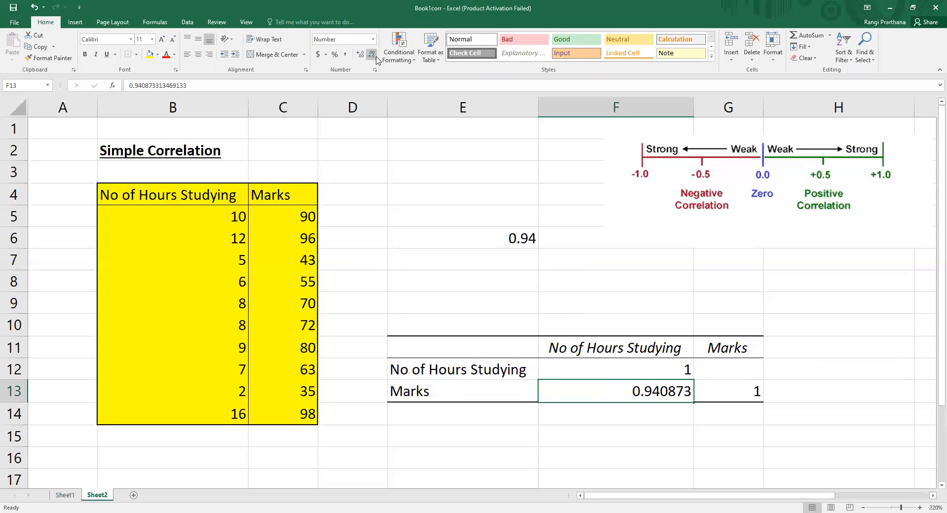
left_click(372, 54)
left_click(373, 59)
left_click(374, 60)
left_click(375, 59)
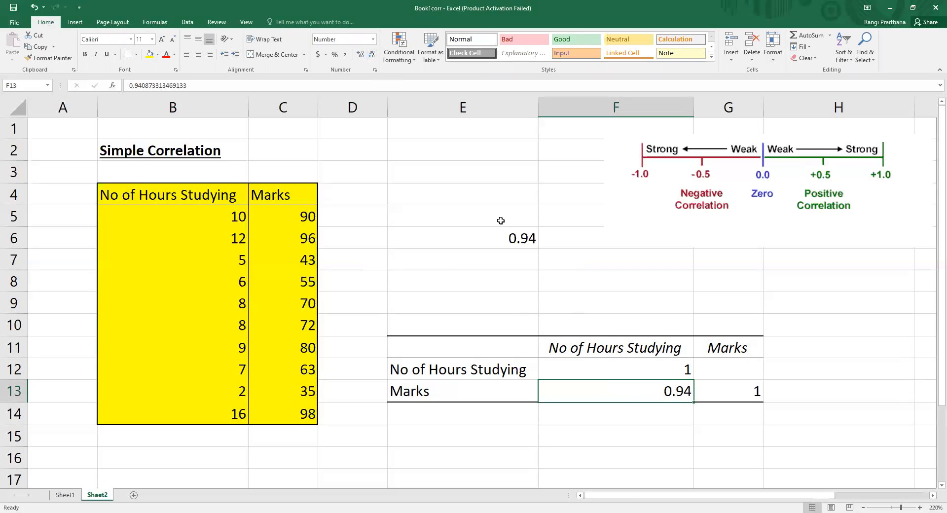